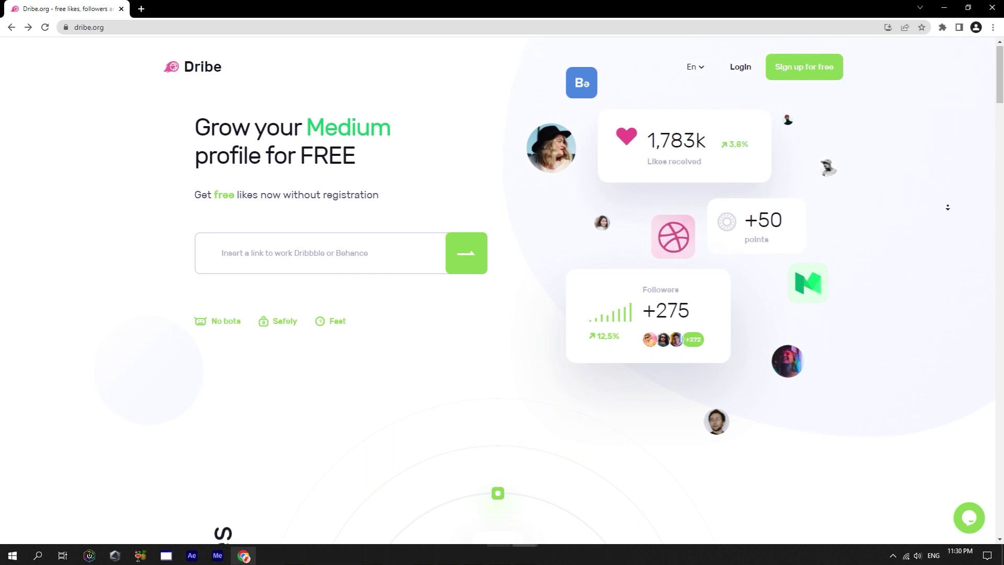
- Look through the Dribe homepage, covering how it works, benefits, customer reviews, FAQ and today's lucky projects
scroll(948, 207, down, 3)
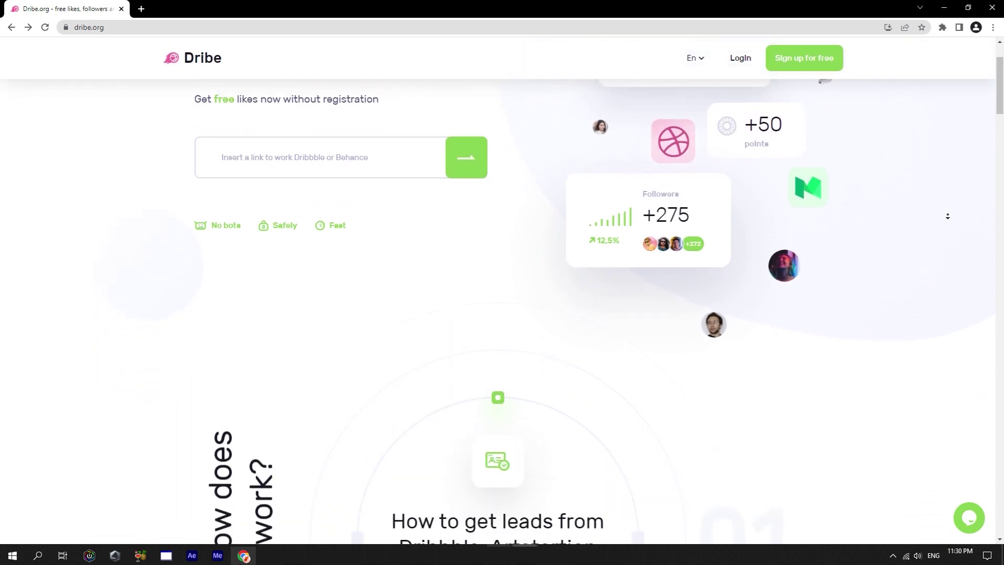
scroll(947, 216, down, 3)
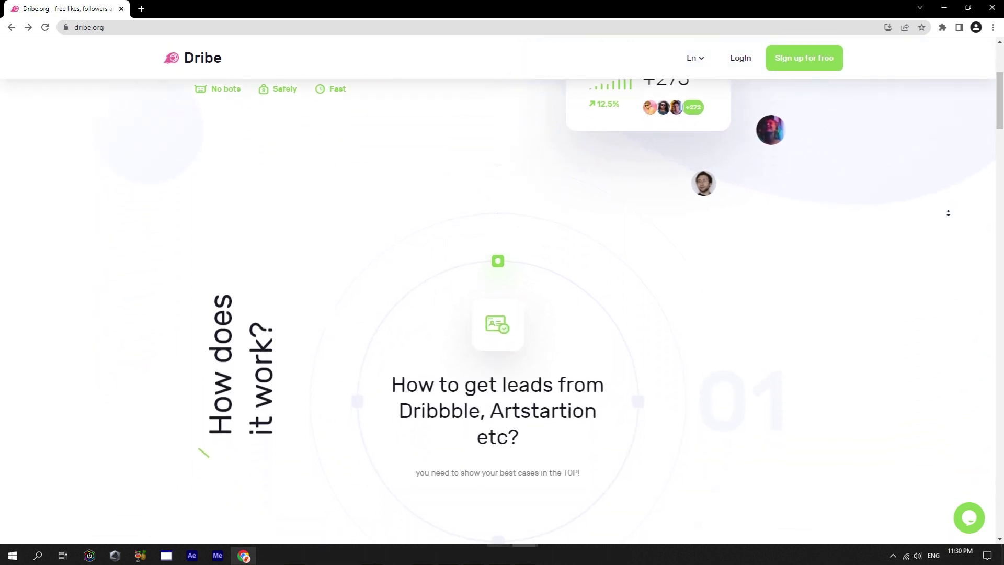
scroll(947, 213, down, 1)
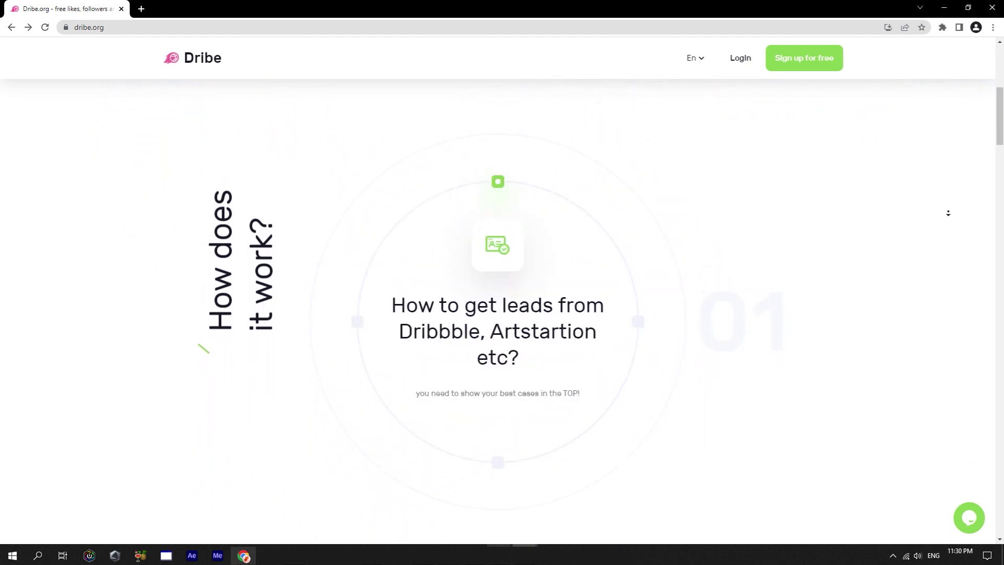
scroll(947, 223, down, 5)
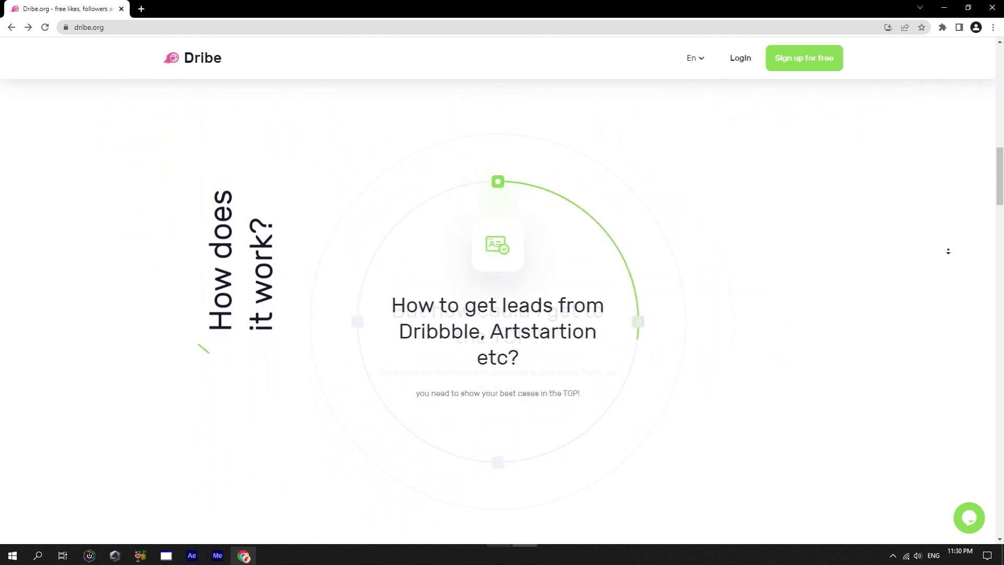
scroll(948, 252, down, 5)
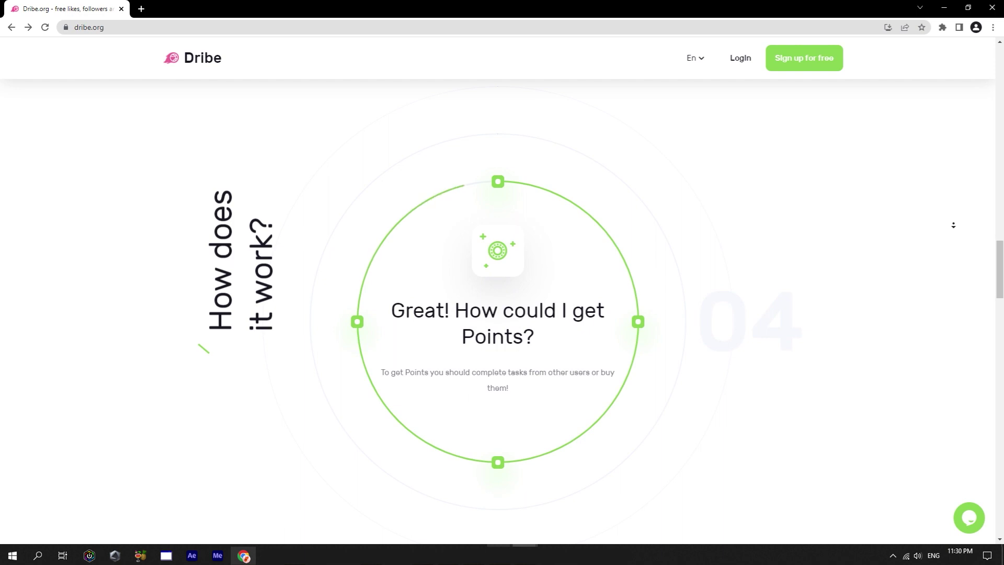
scroll(953, 224, down, 5)
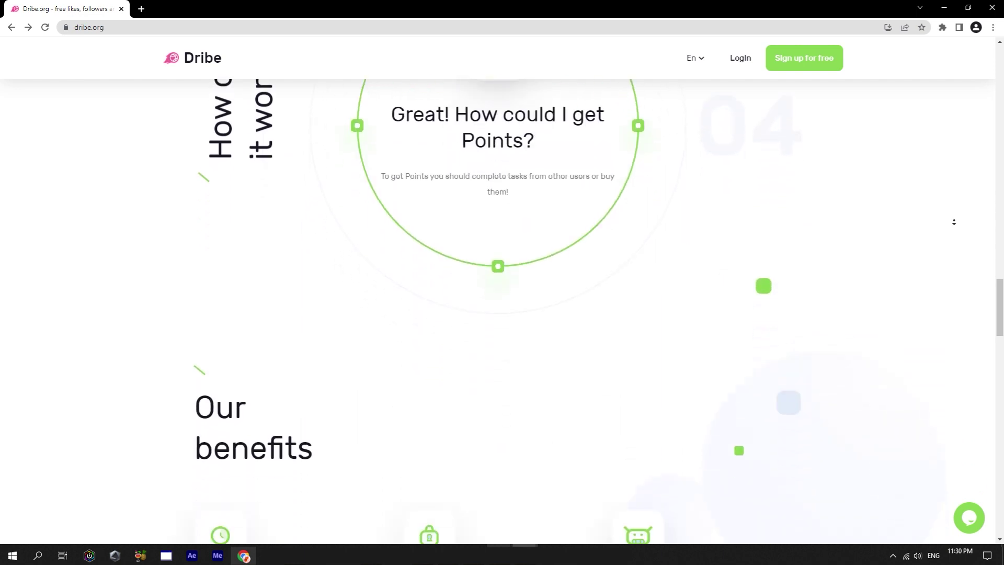
scroll(954, 219, down, 5)
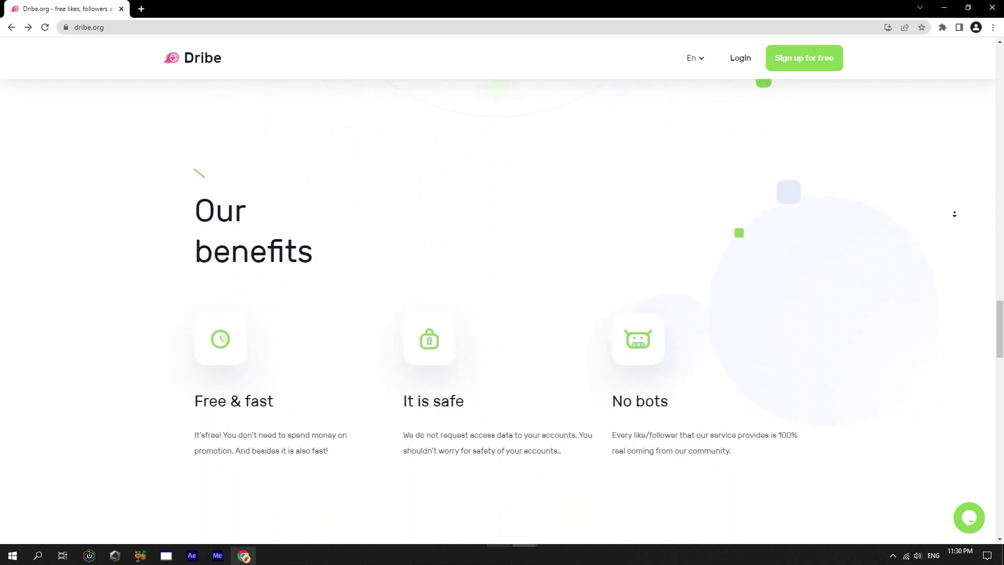
scroll(954, 214, down, 3)
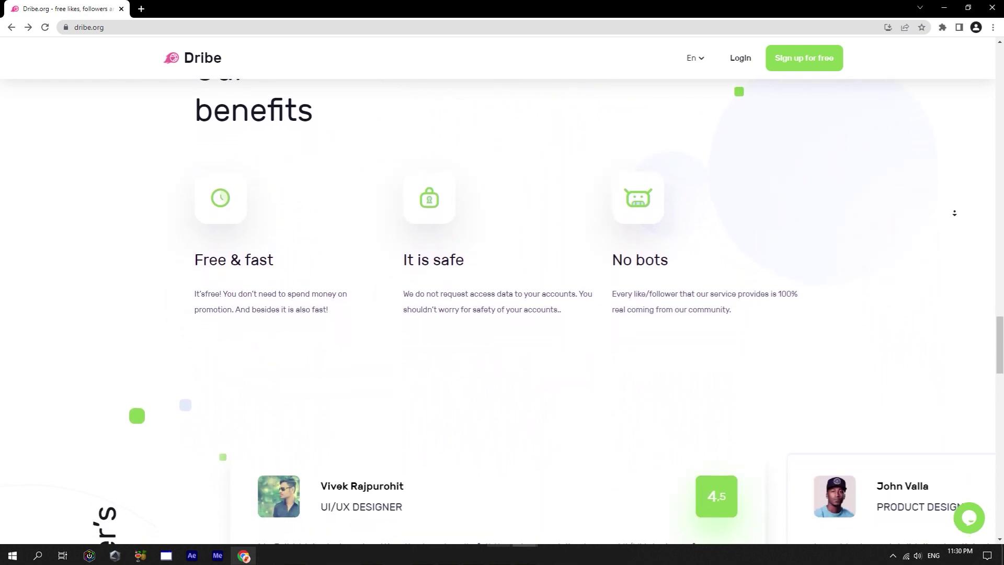
scroll(954, 213, down, 3)
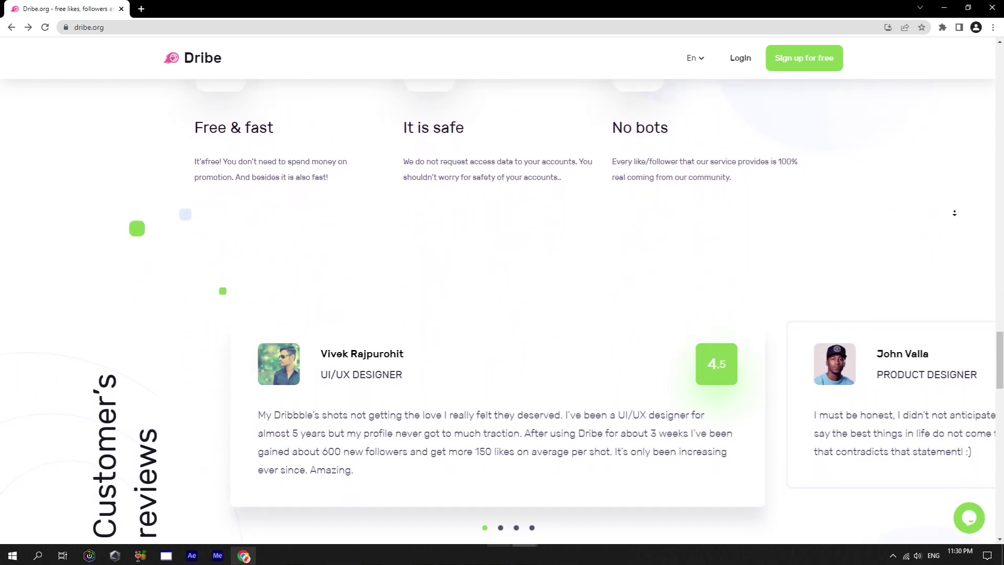
scroll(954, 213, down, 3)
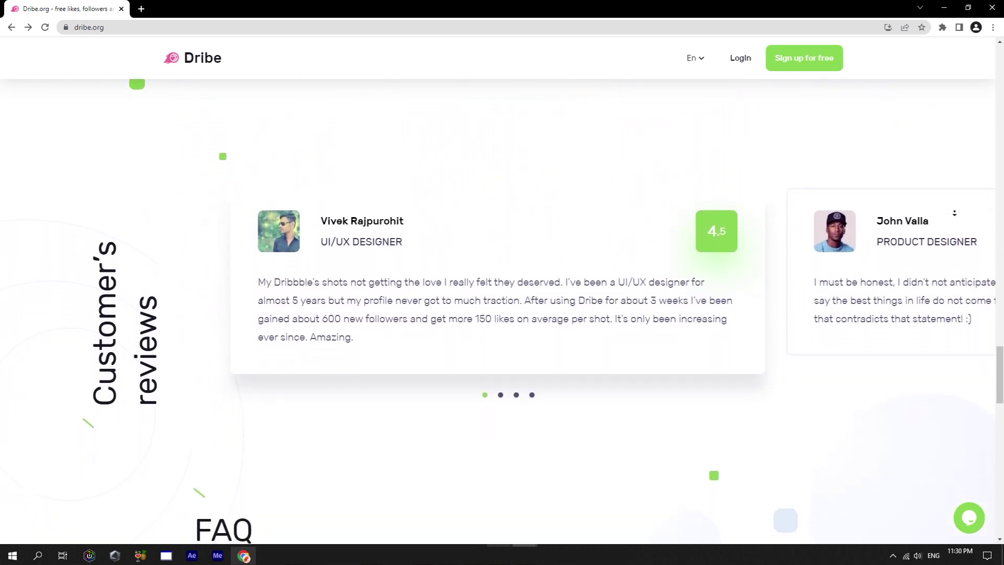
scroll(954, 213, down, 3)
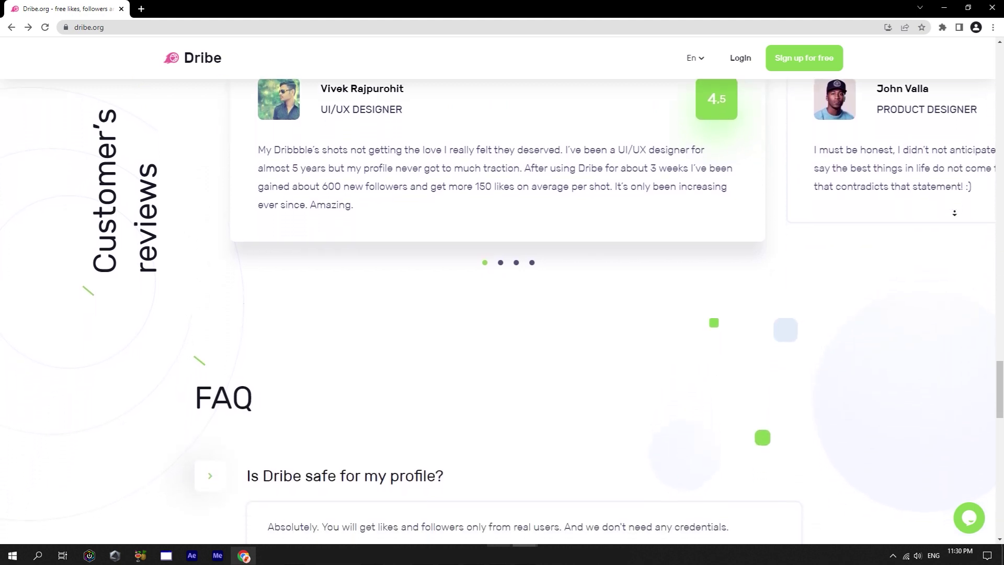
scroll(954, 212, down, 3)
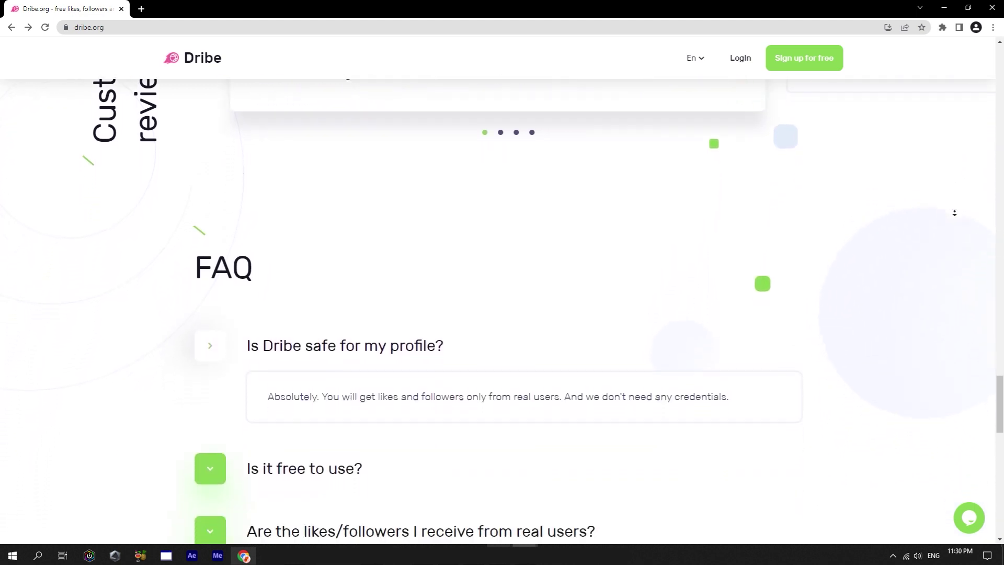
scroll(954, 213, down, 3)
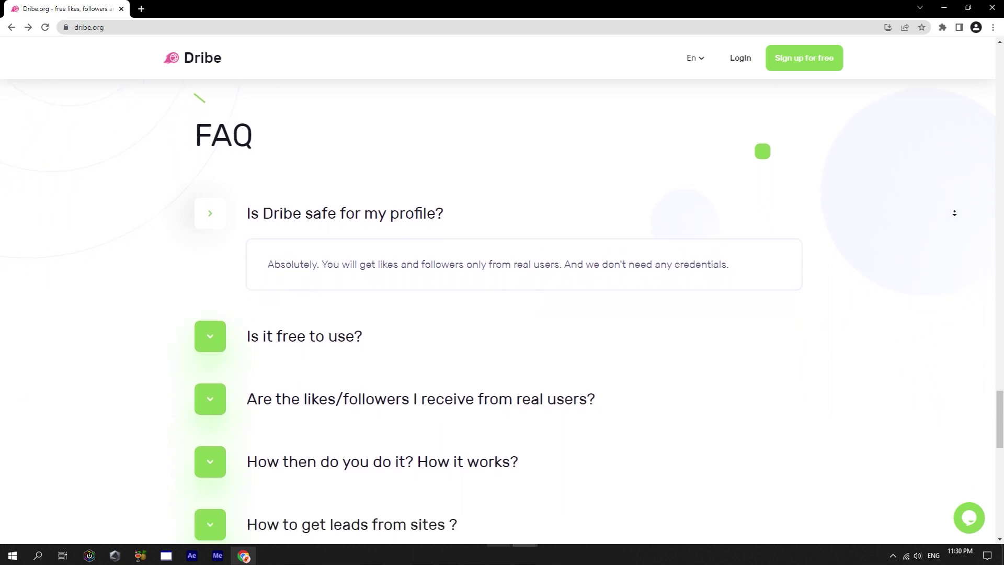
scroll(954, 213, down, 3)
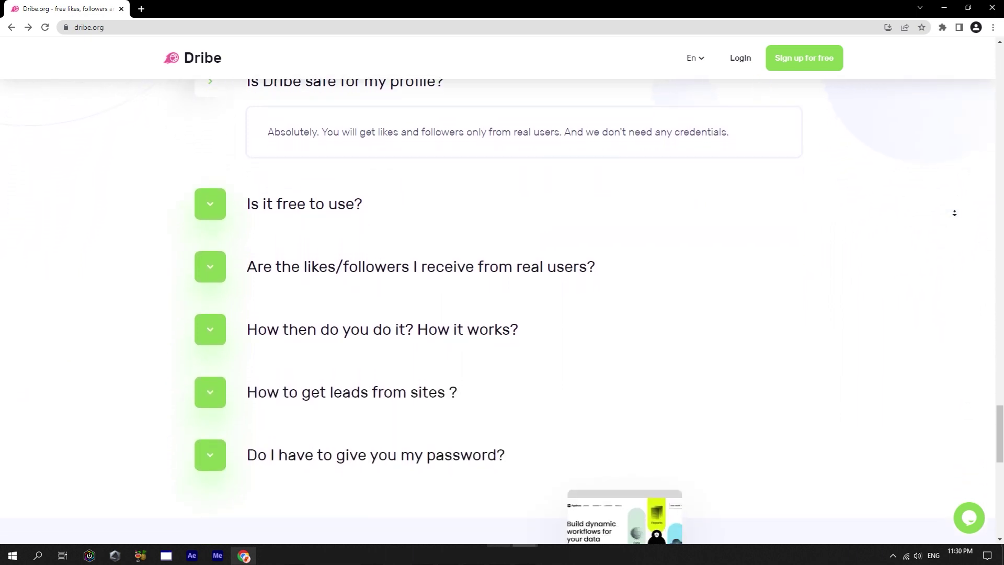
scroll(954, 212, down, 3)
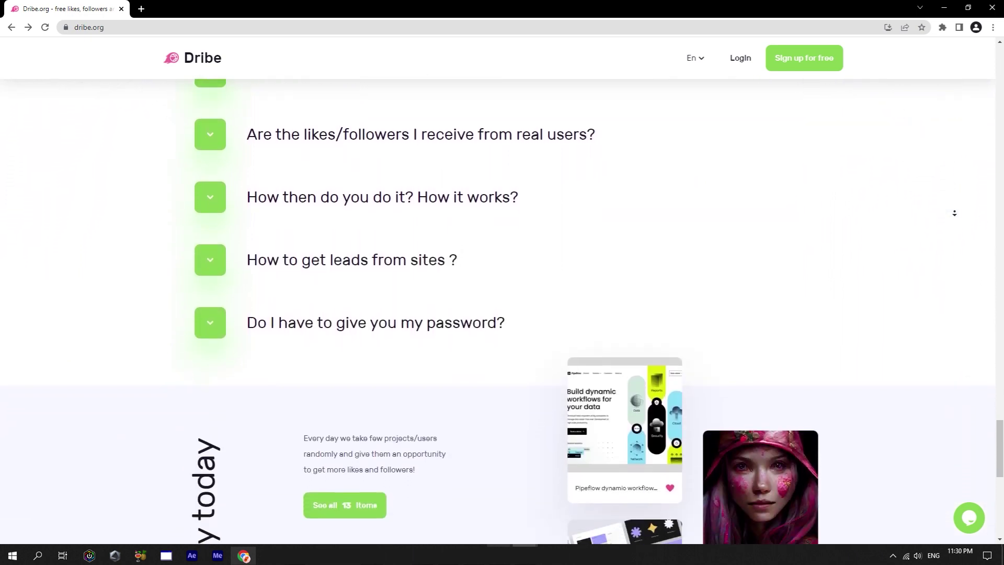
scroll(954, 213, down, 3)
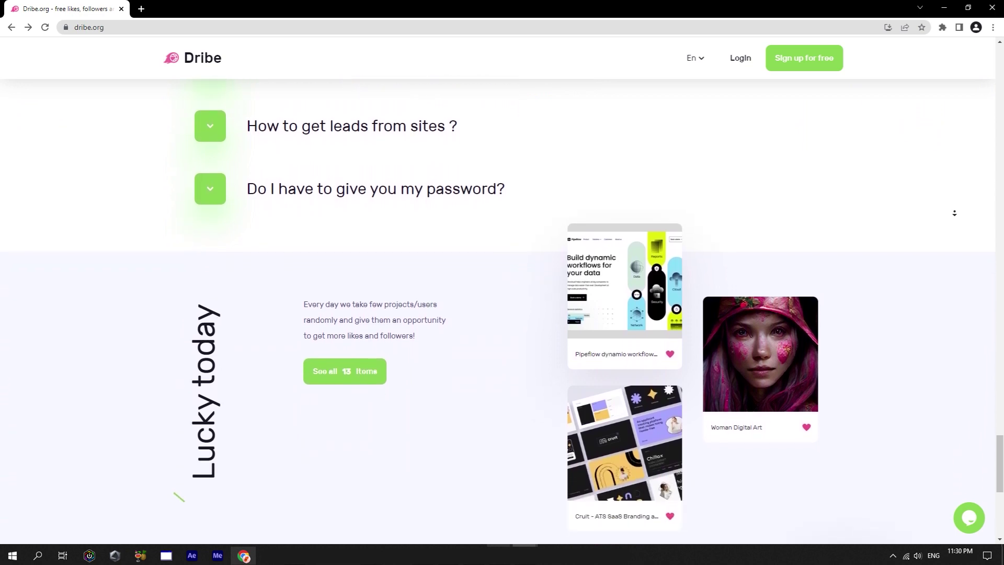
scroll(954, 212, down, 3)
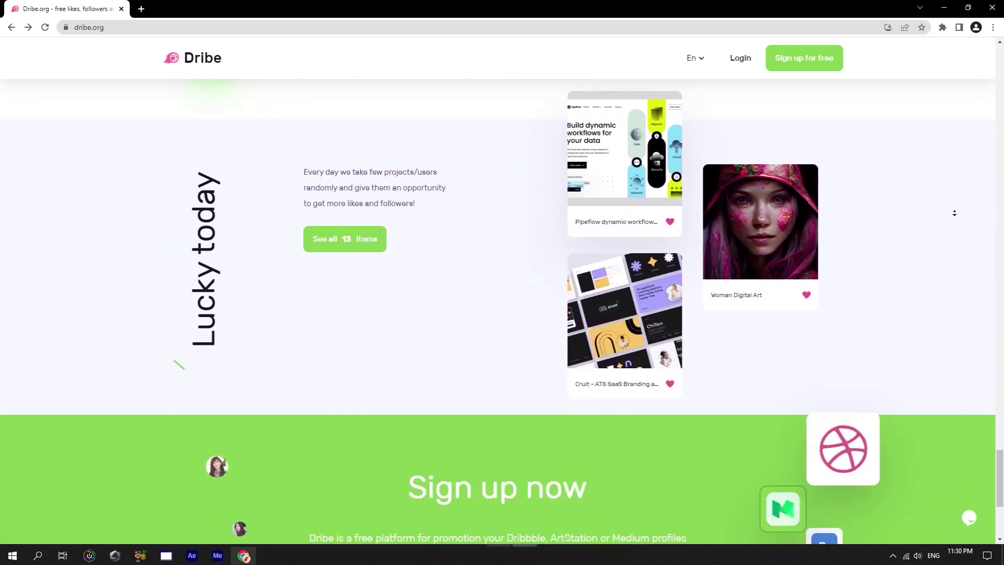
scroll(954, 212, down, 3)
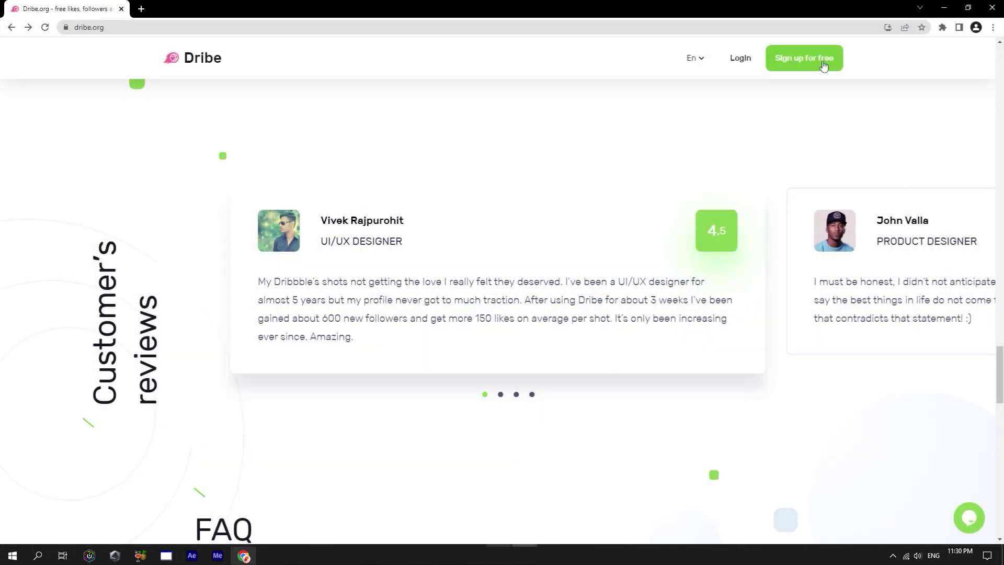
- Open the free Dribe sign-up form and fill in the verification code
click(822, 61)
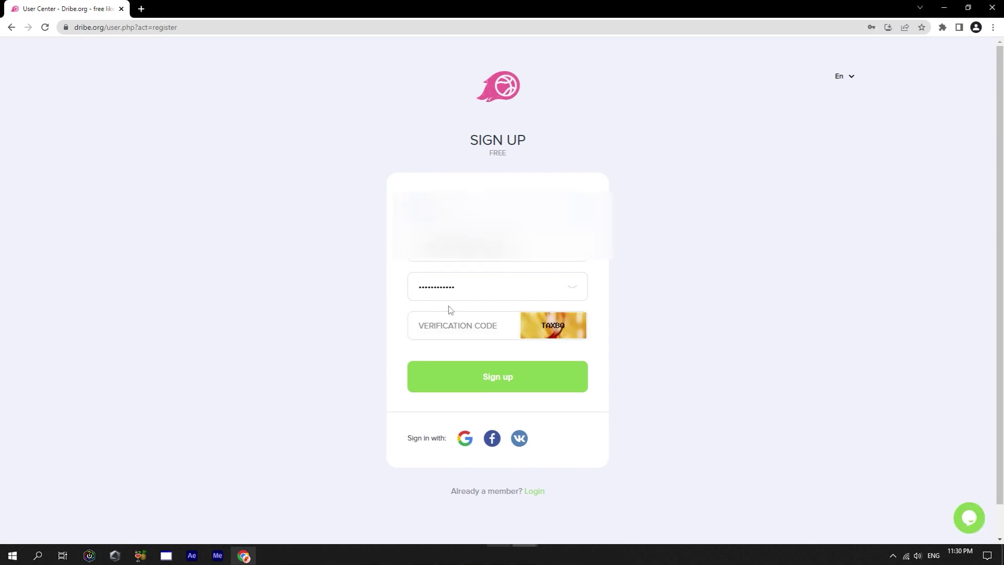
text(7)
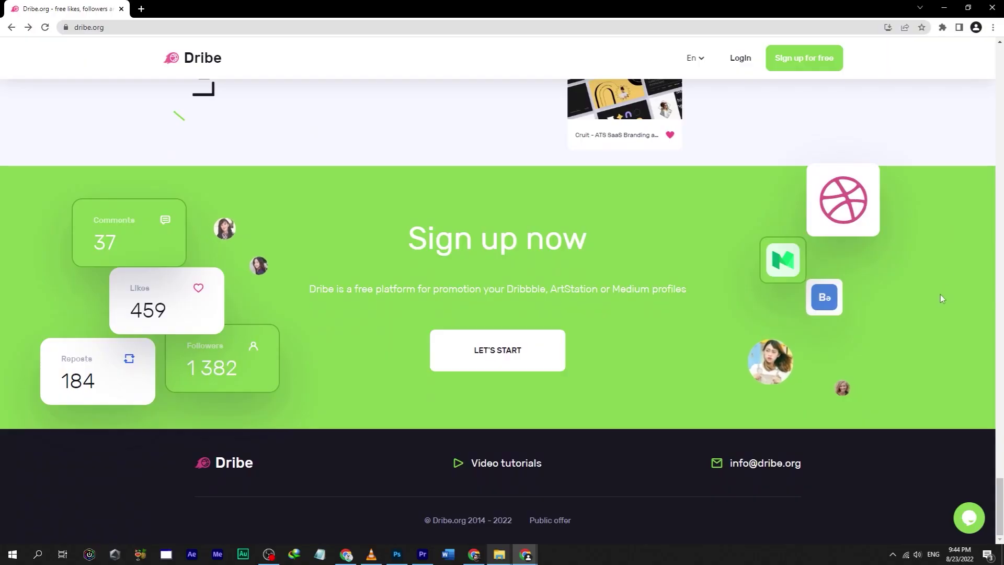
middle_click(942, 266)
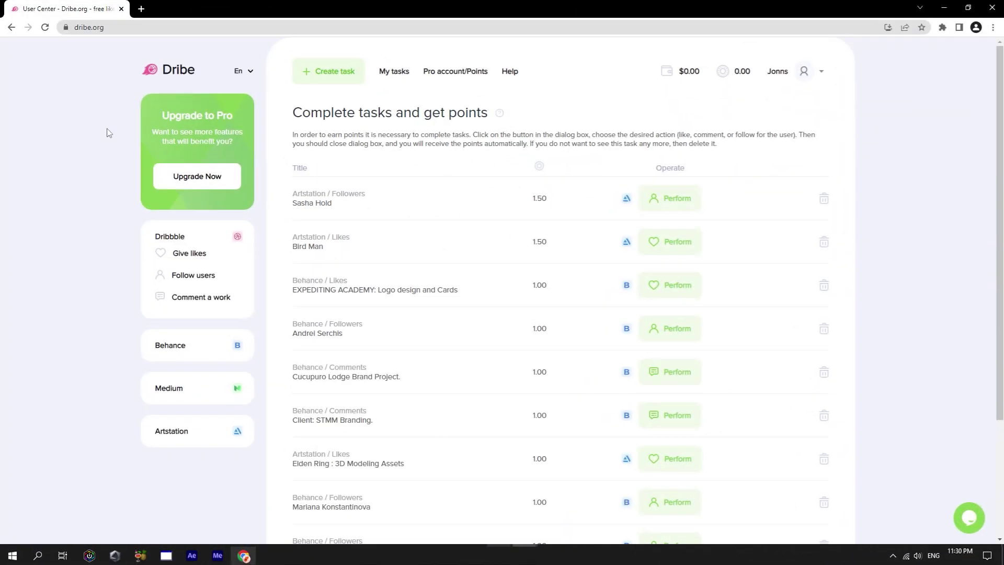
- Perform the 1.50-point Artstation followers task by following the artist on the linked ArtStation profile, and close the pop-up window
scroll(998, 288, down, 3)
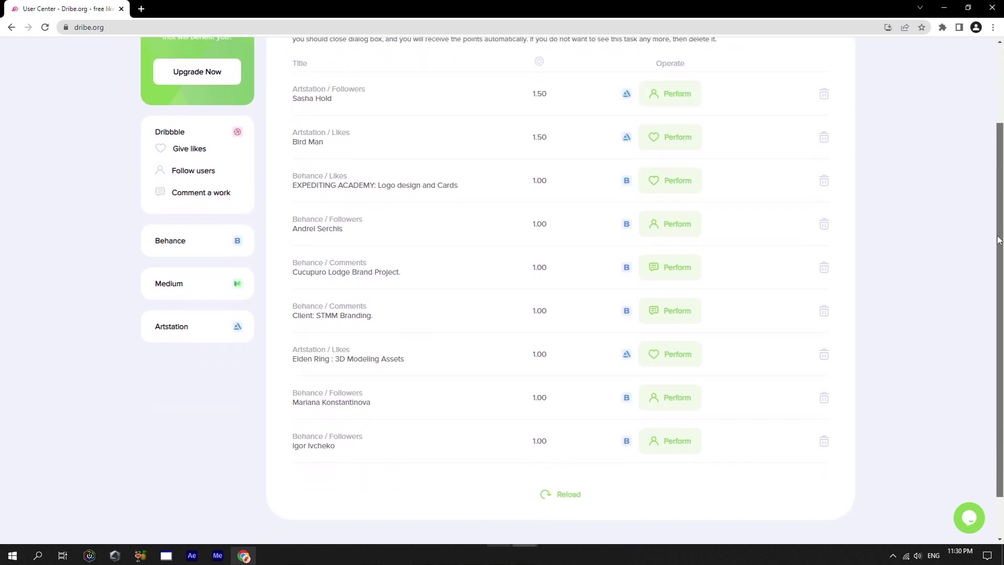
scroll(1000, 278, up, 3)
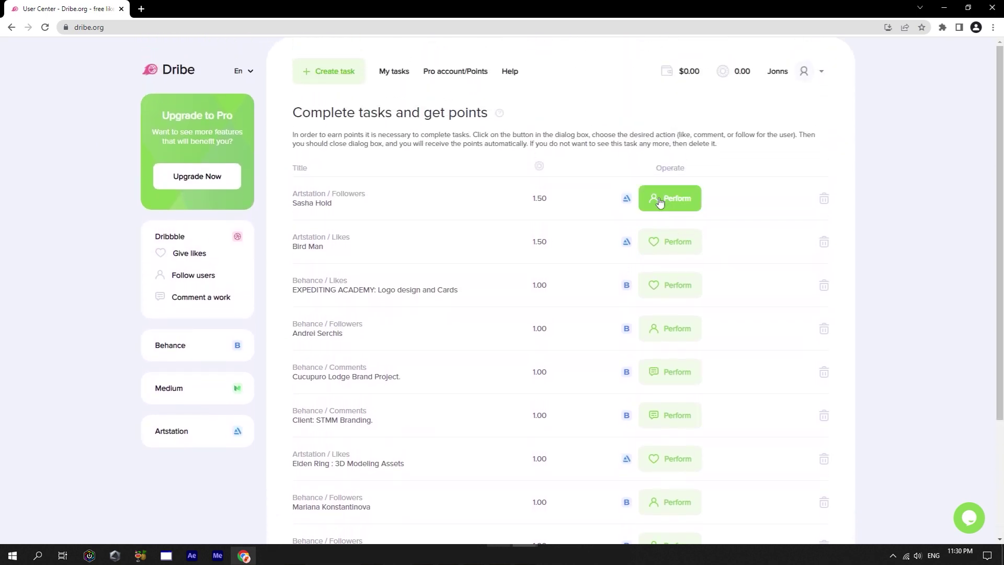
click(660, 202)
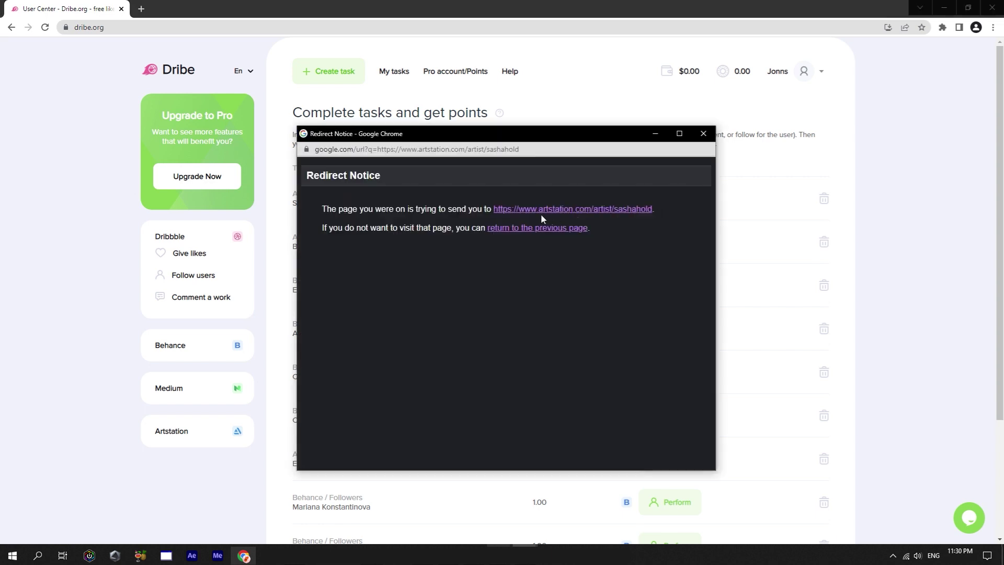
click(542, 210)
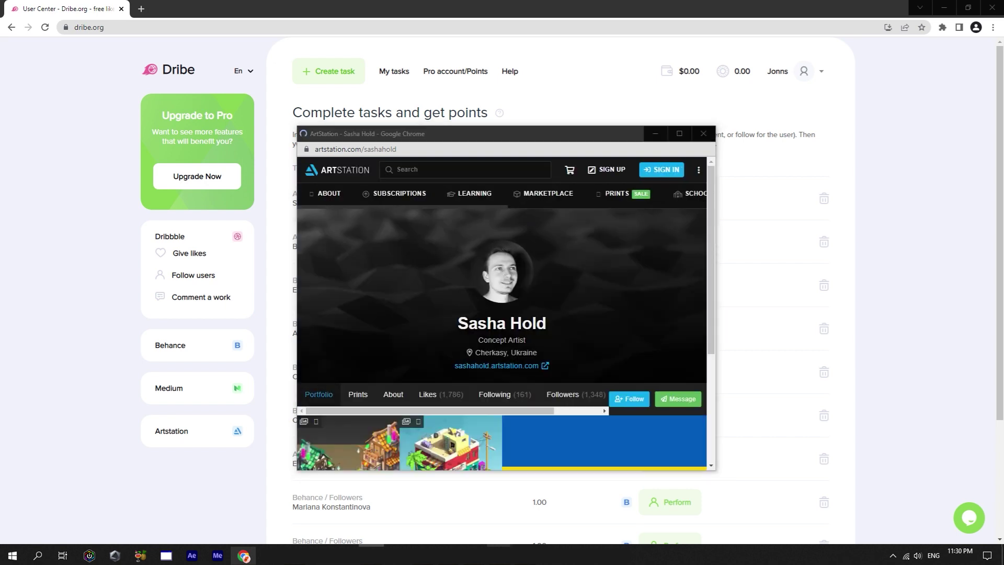
drag(451, 140, 539, 141)
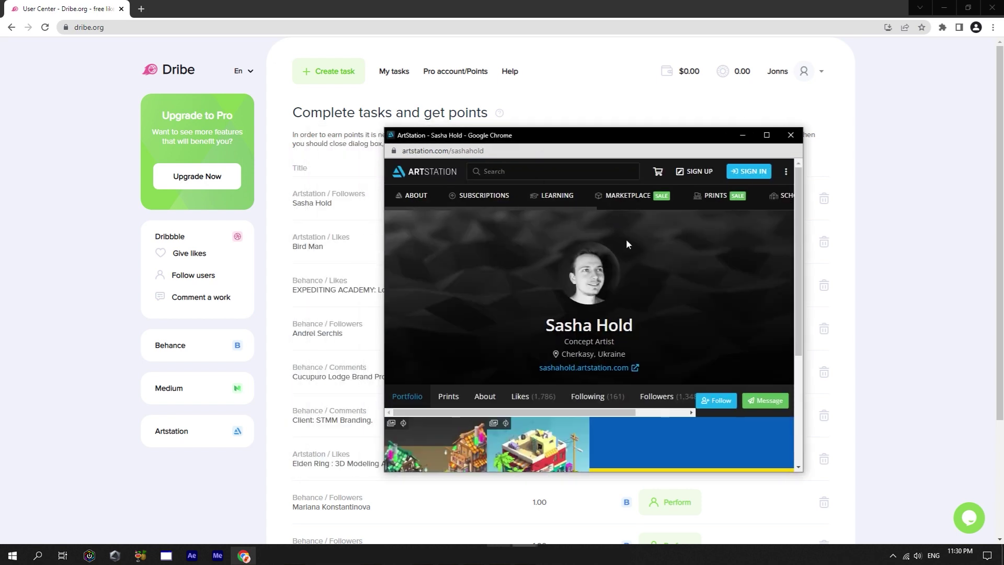
click(716, 400)
click(791, 135)
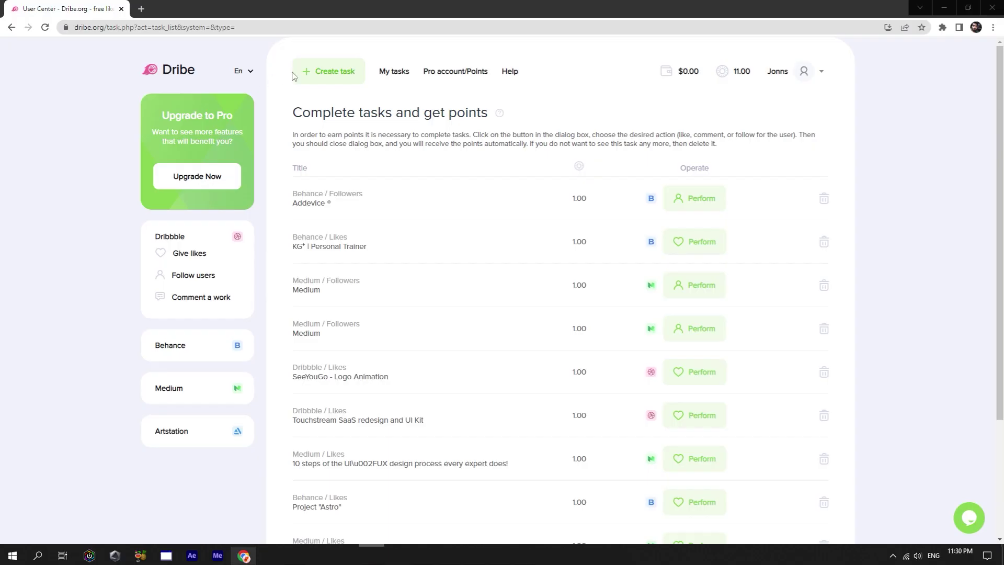
click(328, 71)
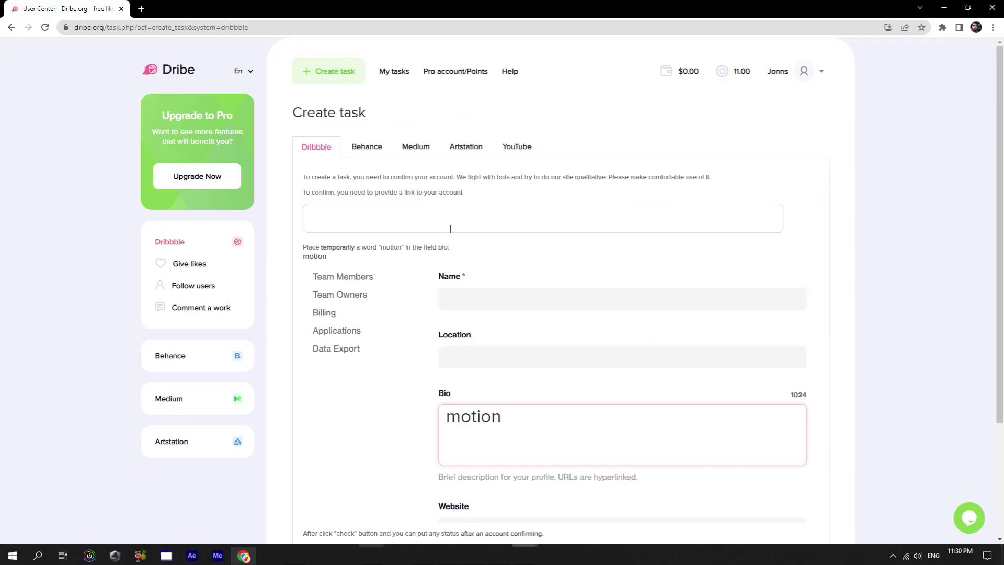
click(378, 148)
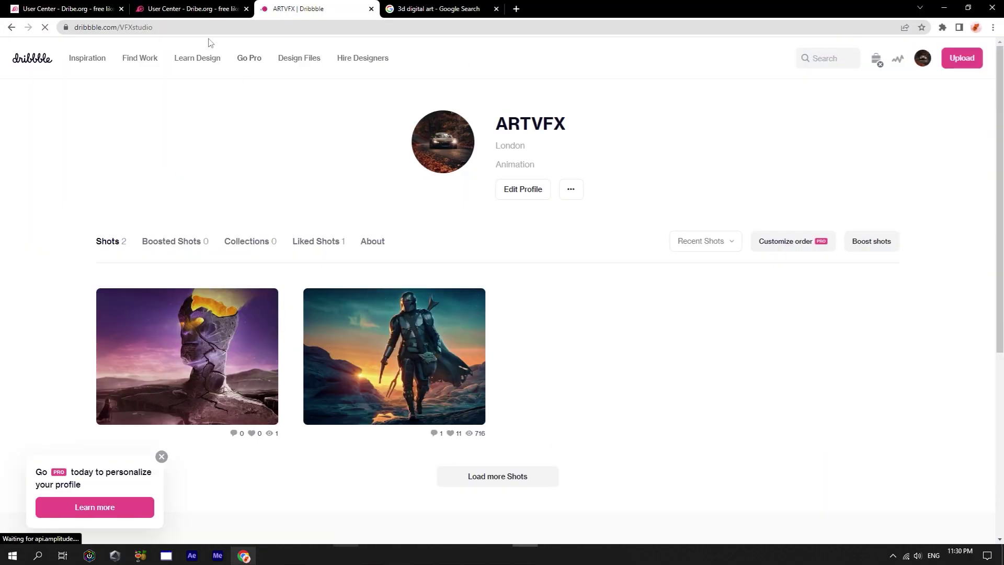
click(209, 27)
key(ctrl+c)
click(191, 8)
click(361, 218)
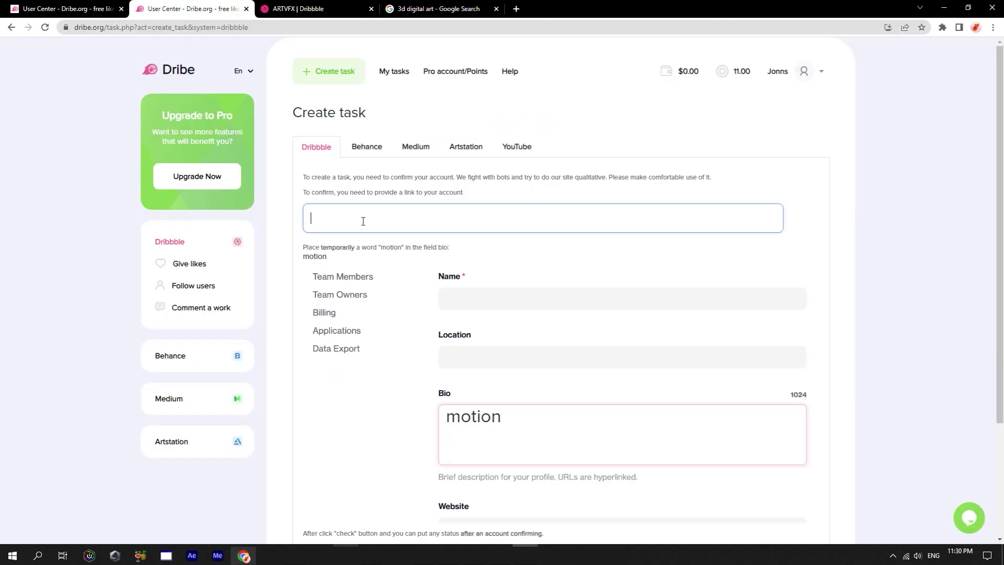
key(ctrl+v)
- Copy the confirmation word "motion" into the Bio of the Dribbble profile and return to Dribe to check the account
double_click(314, 257)
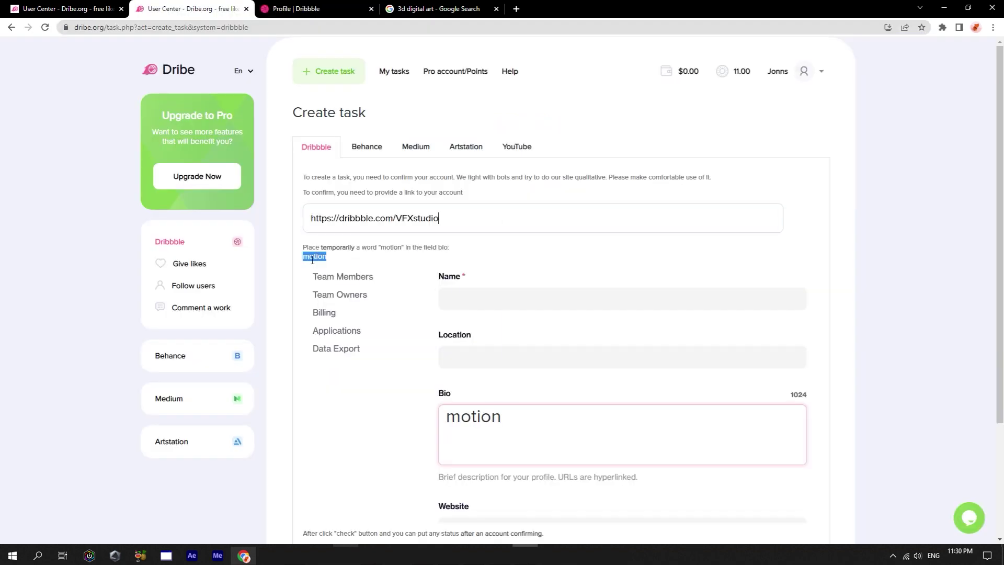
right_click(313, 260)
click(325, 266)
click(296, 9)
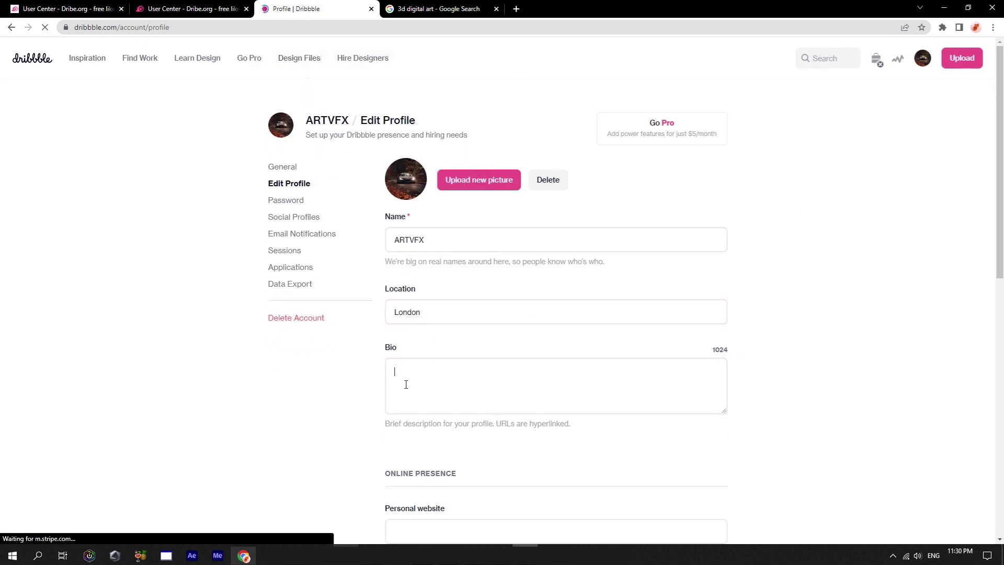
right_click(436, 386)
click(468, 285)
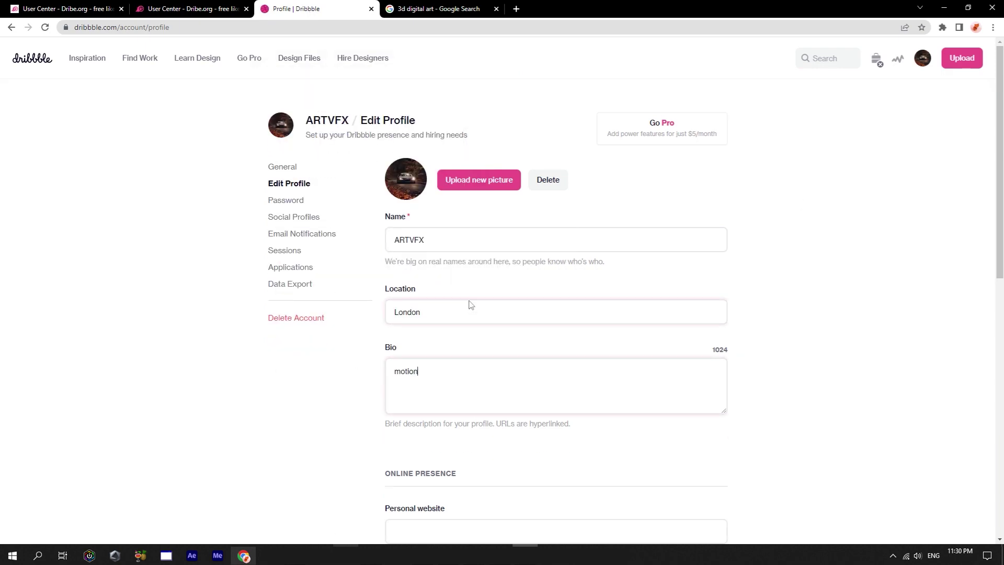
key(ctrl+shift+Tab)
click(331, 417)
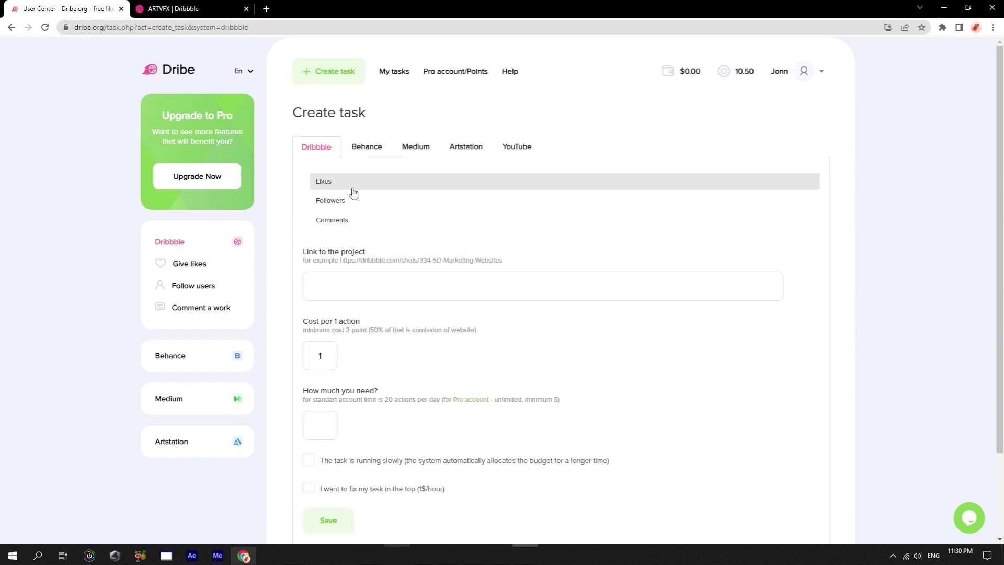
click(340, 286)
click(346, 368)
click(331, 363)
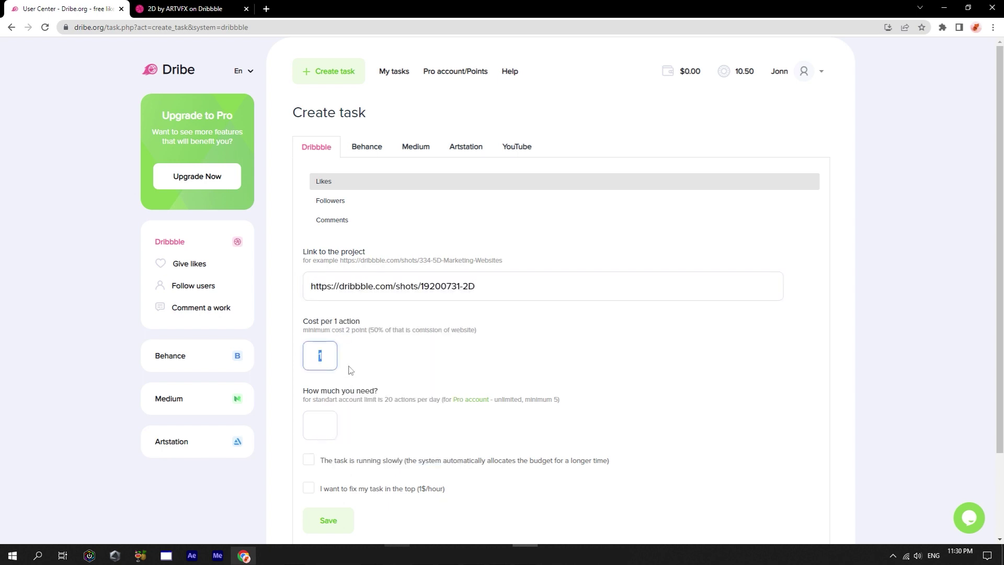
click(72, 336)
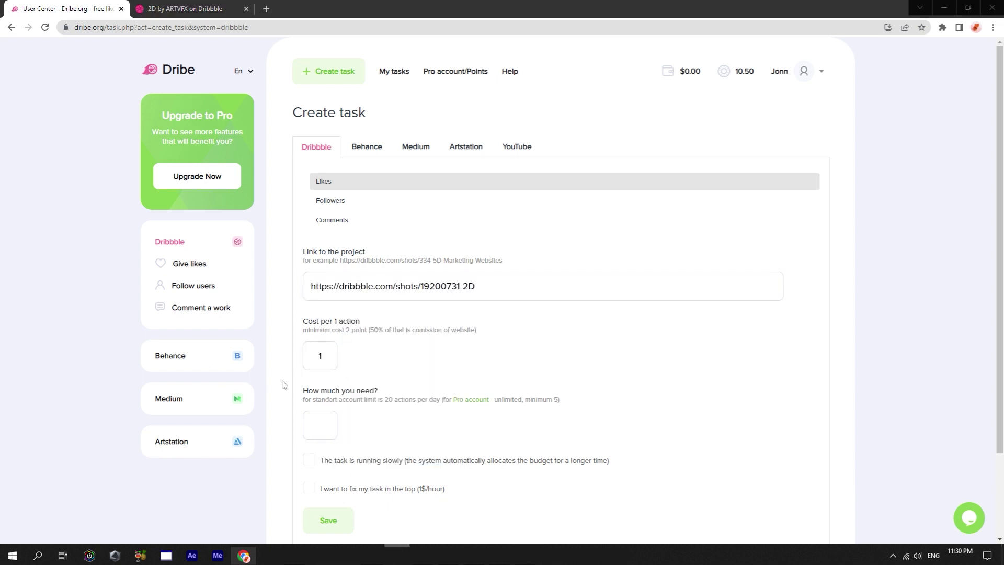
click(321, 421)
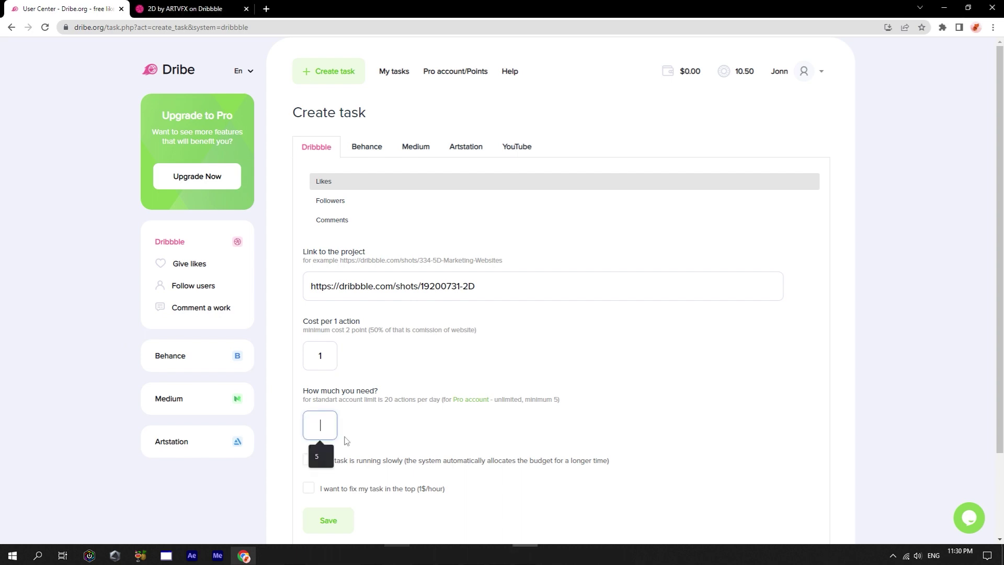
click(320, 455)
- Post the likes task at 2 points per action with slow running enabled, and view it in the list of own tasks
scroll(349, 439, down, 2)
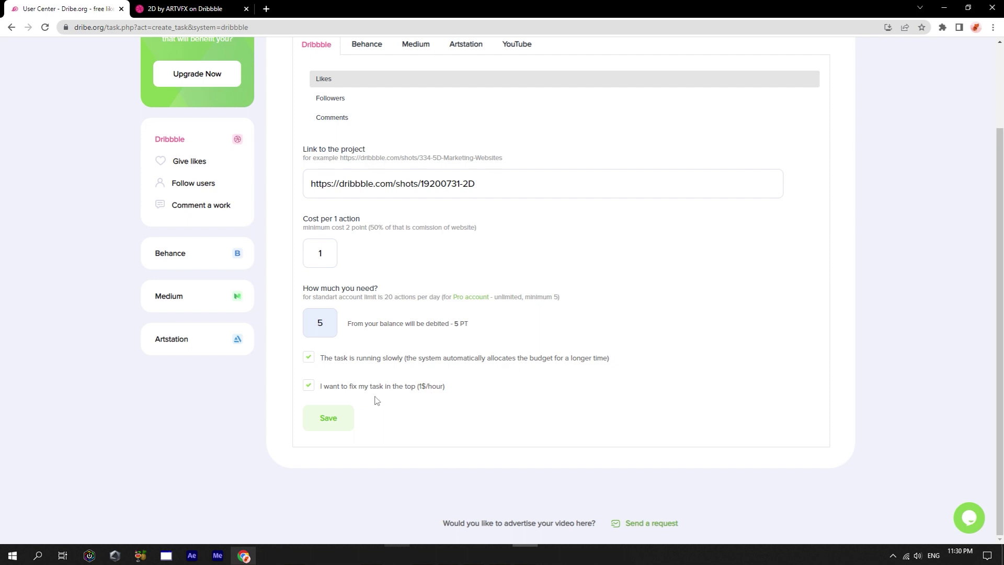
click(339, 416)
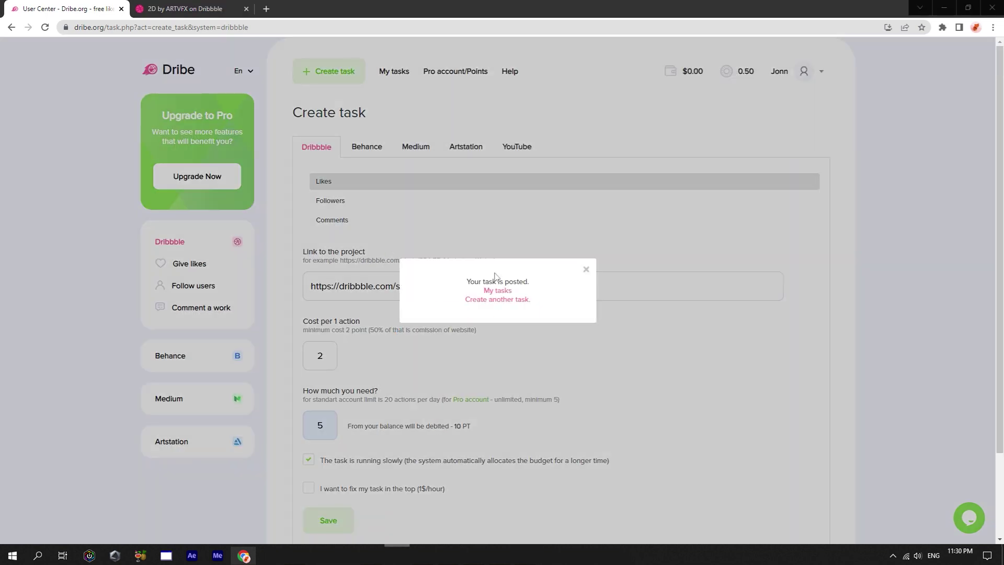
click(501, 292)
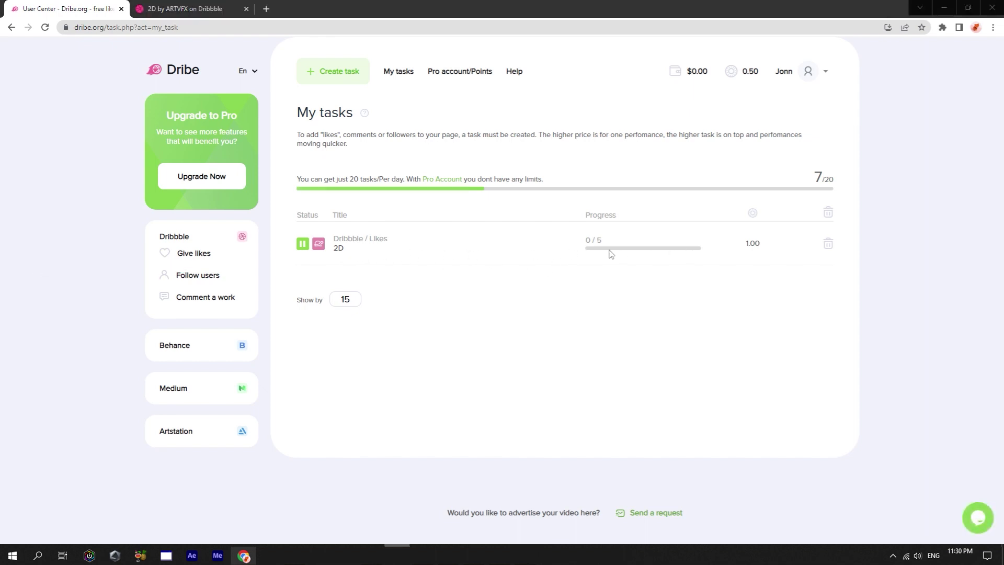
- Delete the Dribbble likes task "2D" and reload the page
click(826, 248)
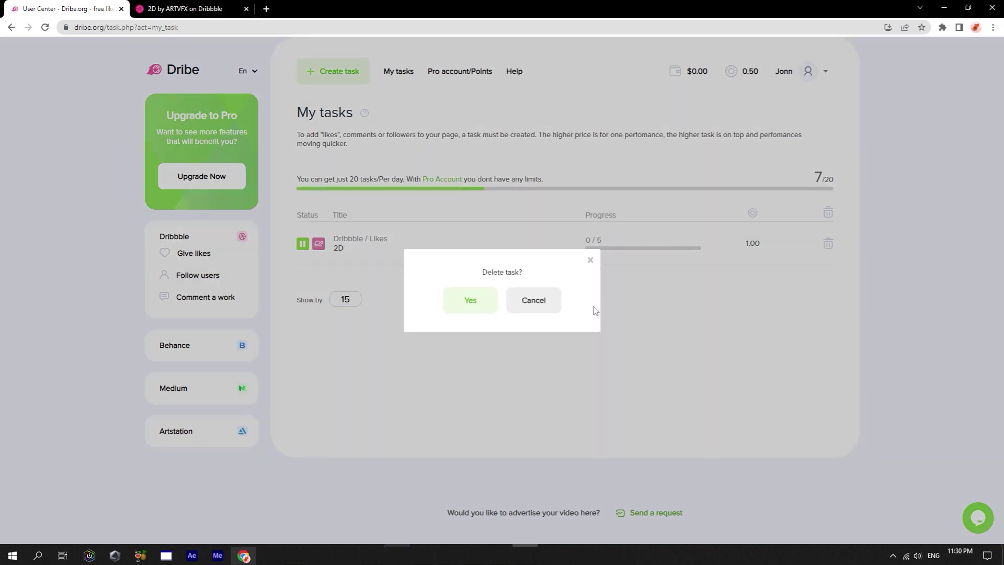
click(478, 306)
click(47, 31)
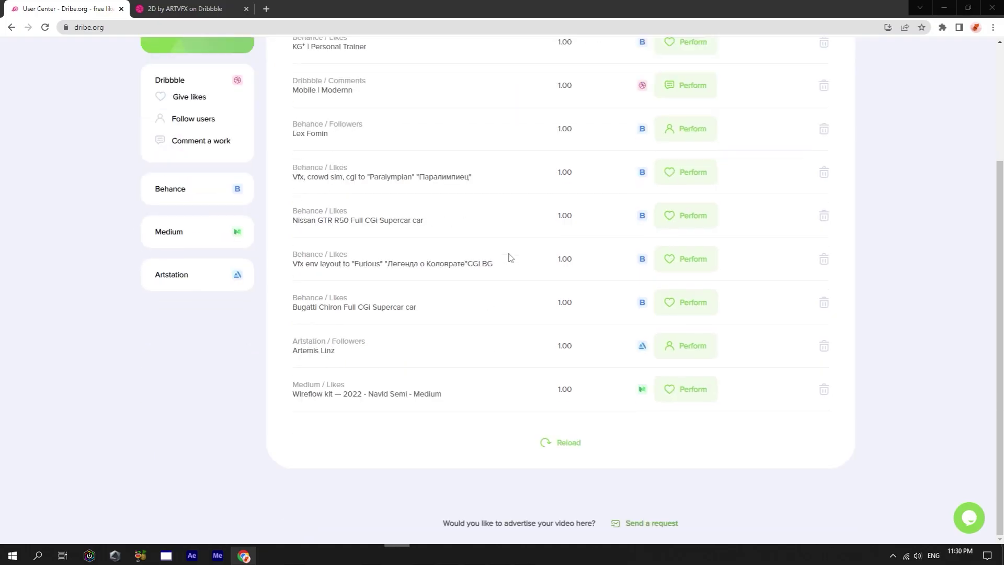
- Open the points purchase page, check the offer for 2000 PT, and close the purchase confirmation without buying
scroll(511, 258, up, 3)
click(724, 73)
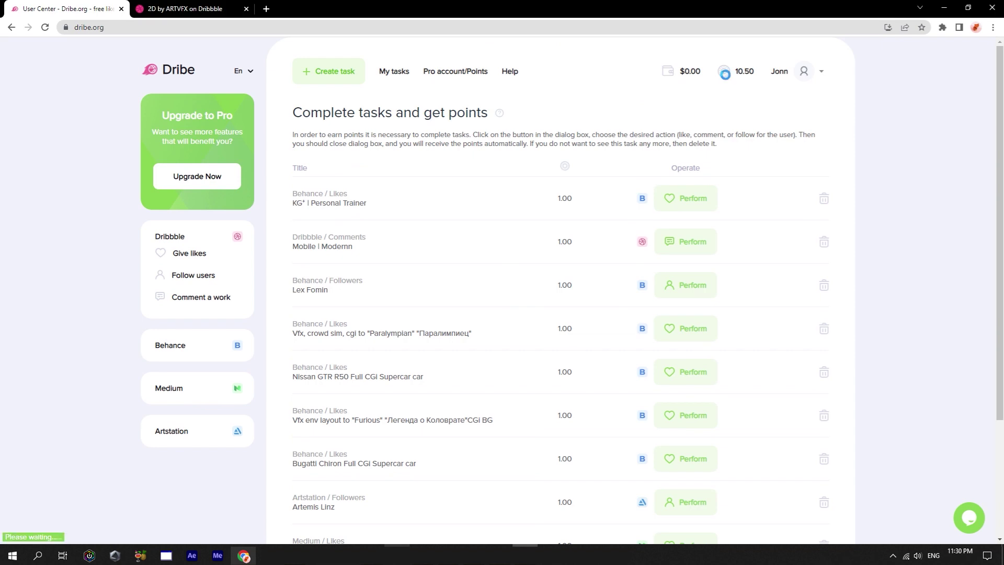
drag(365, 191, 345, 192)
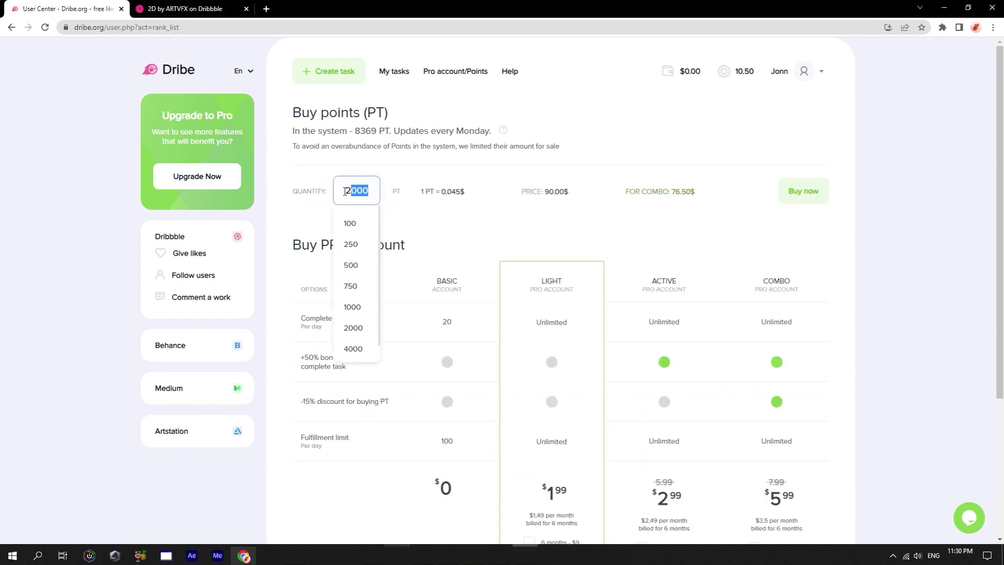
click(823, 194)
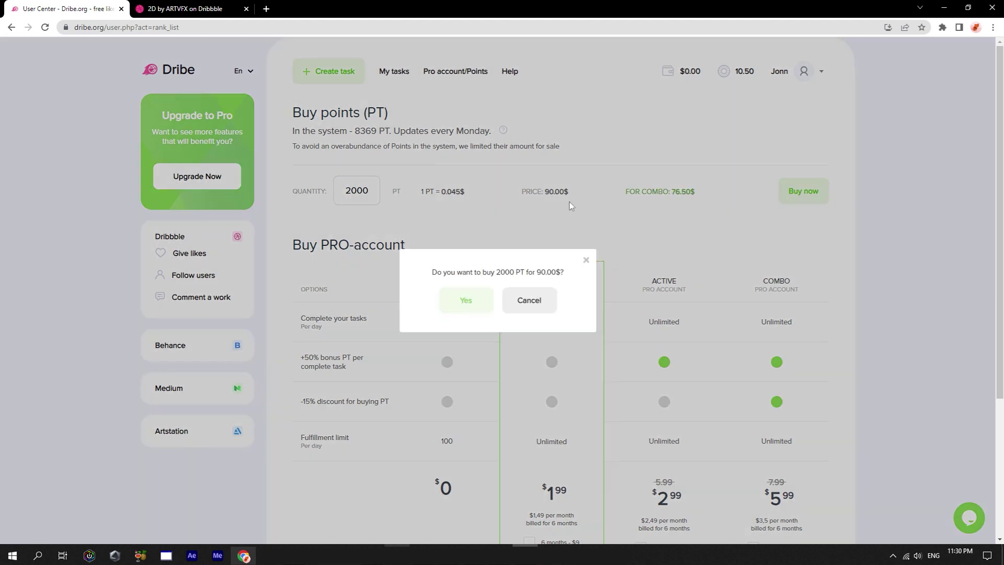
click(587, 260)
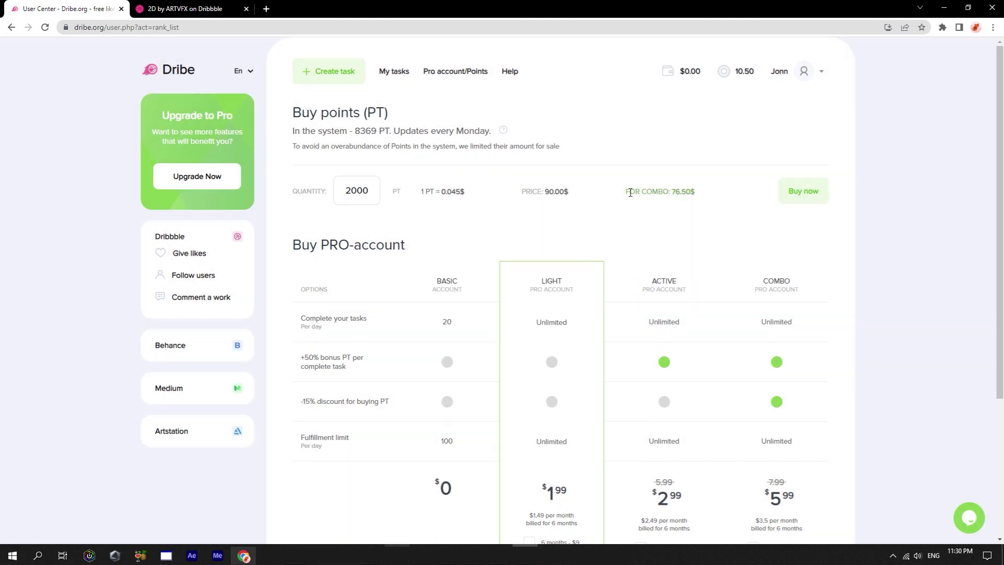
- Check the combo price for 2000 PT and open the account's money balance
drag(630, 193, 684, 193)
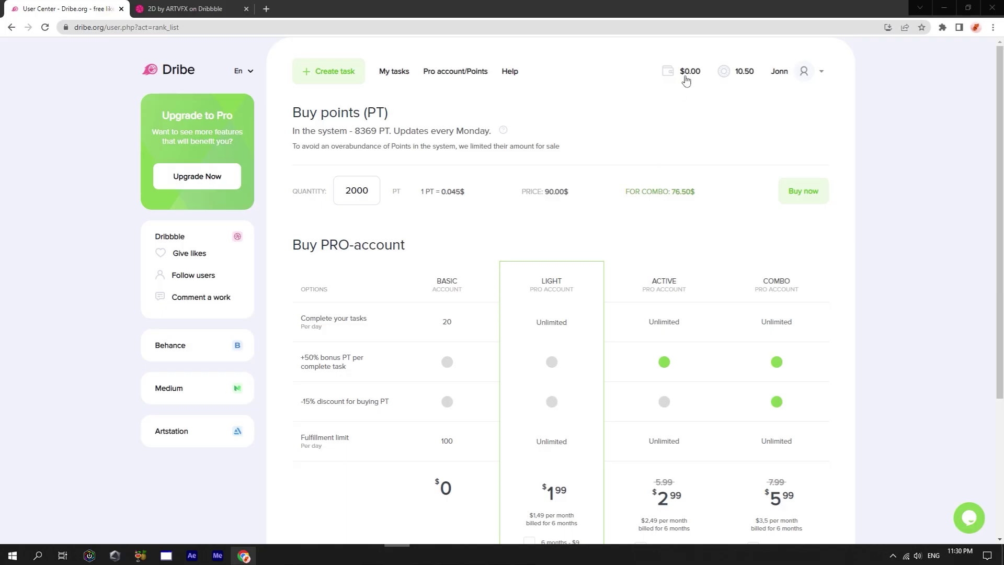
click(690, 72)
click(800, 135)
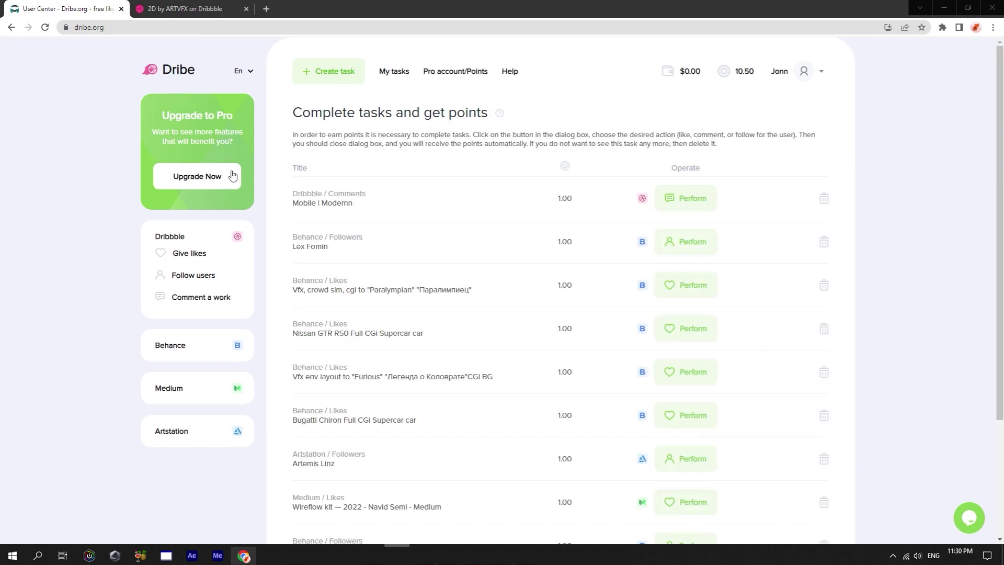
- Open the Pro upgrade page and examine the Basic account's daily task and fulfillment limits
click(233, 175)
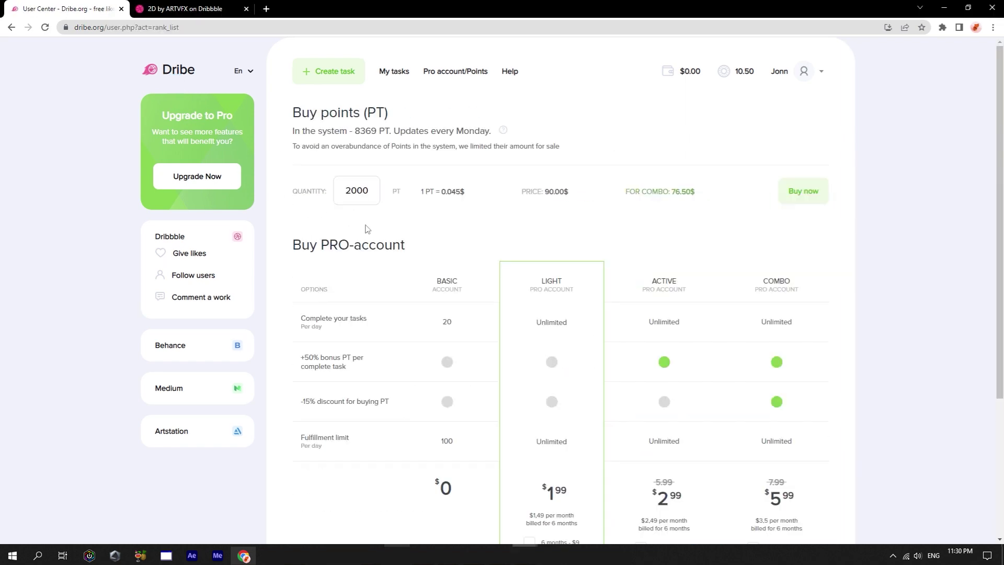
scroll(367, 229, down, 1)
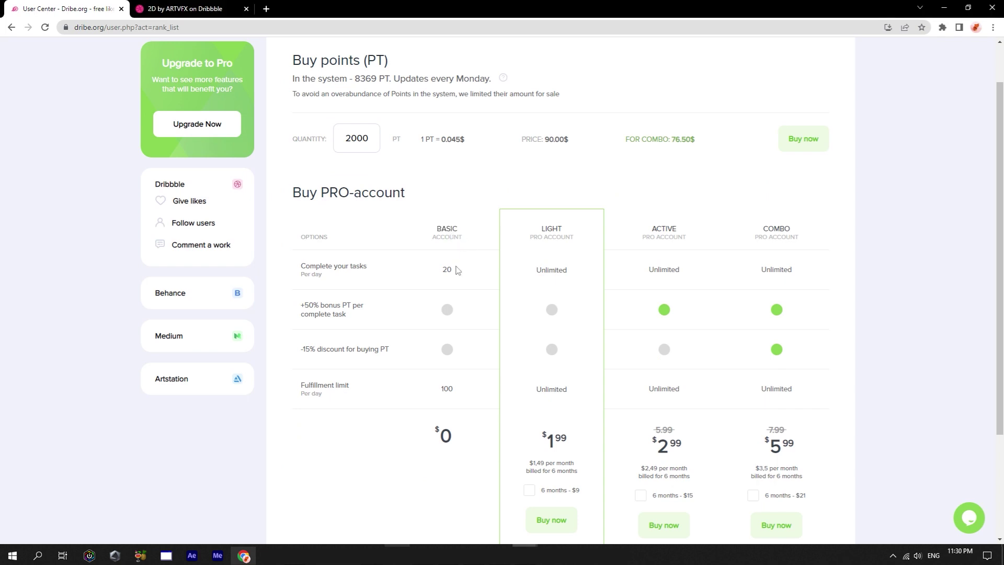
drag(453, 270, 443, 270)
click(459, 281)
drag(455, 389, 438, 400)
click(458, 403)
- Compare the Light plan's task limit and the 15% PT discount option, and select 6-month billing at $21 for the Combo account
scroll(459, 403, down, 1)
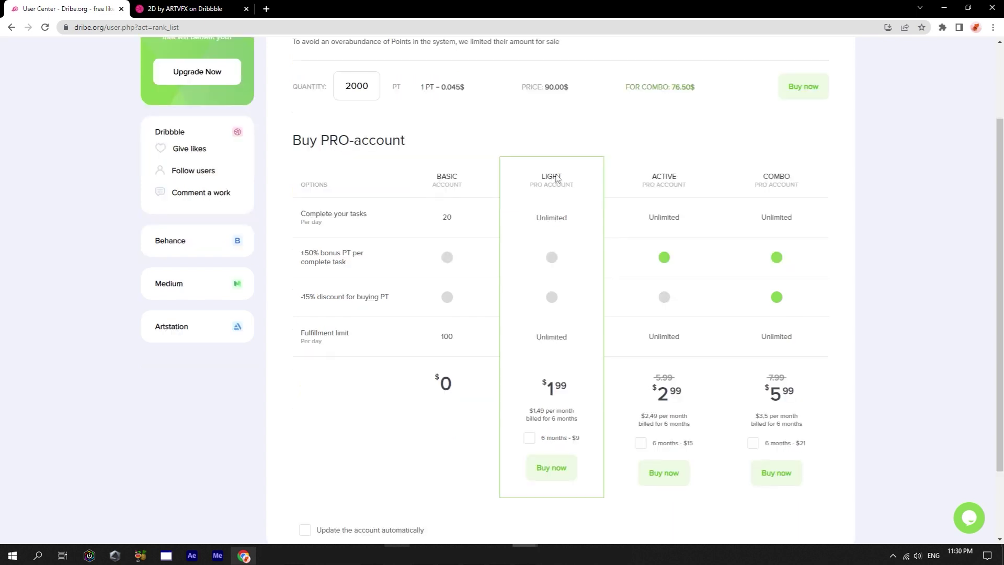
double_click(544, 216)
click(543, 235)
drag(305, 299, 387, 296)
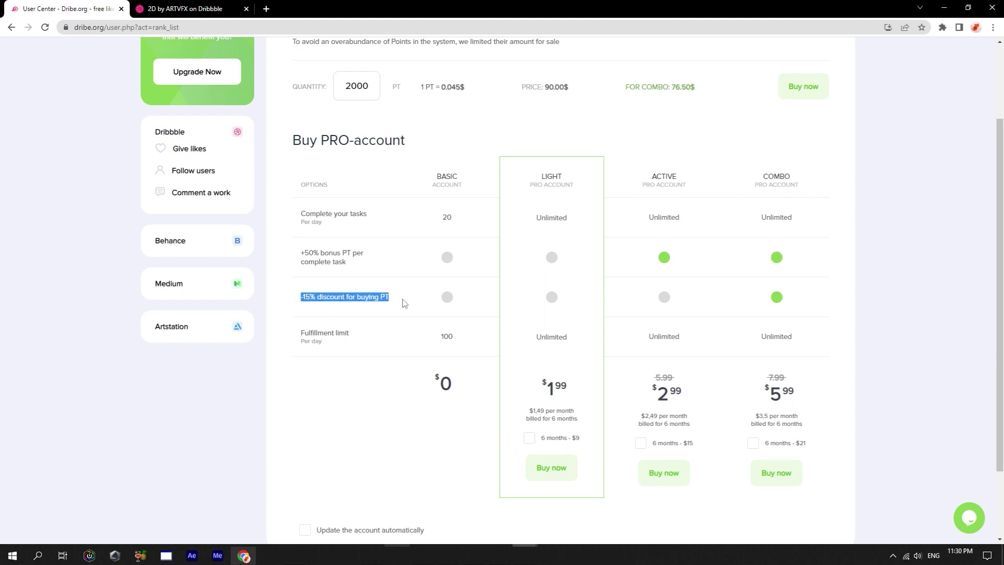
click(776, 299)
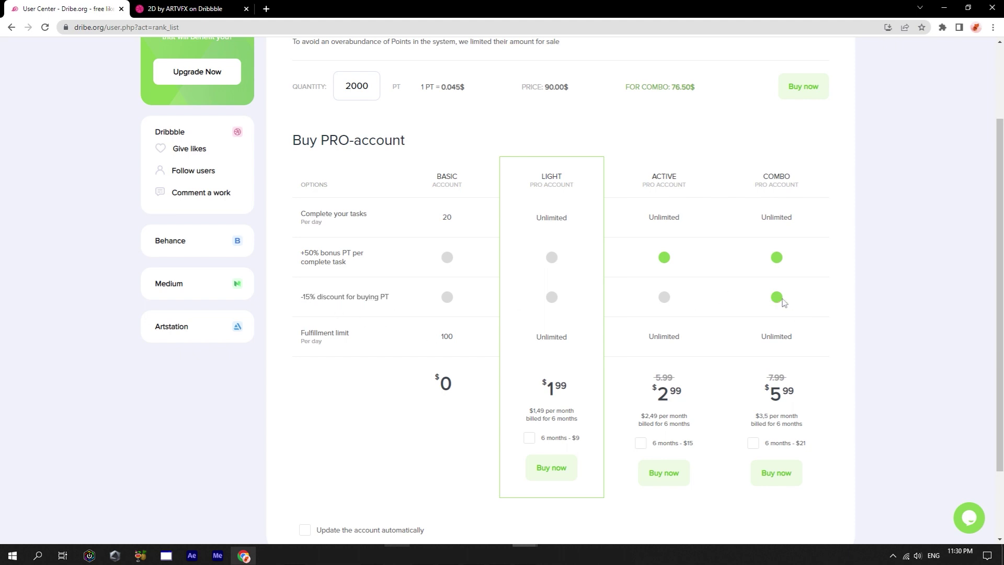
click(756, 442)
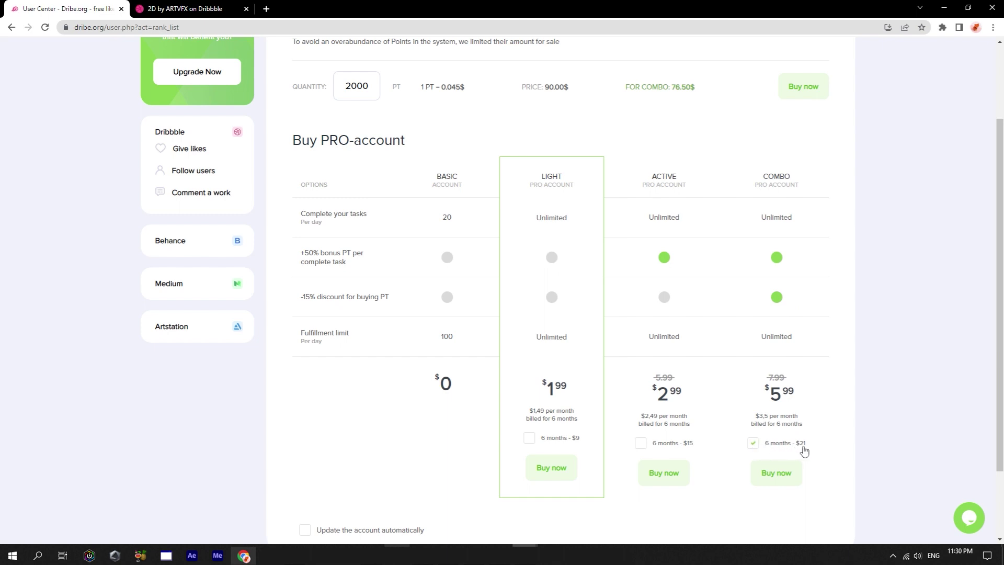